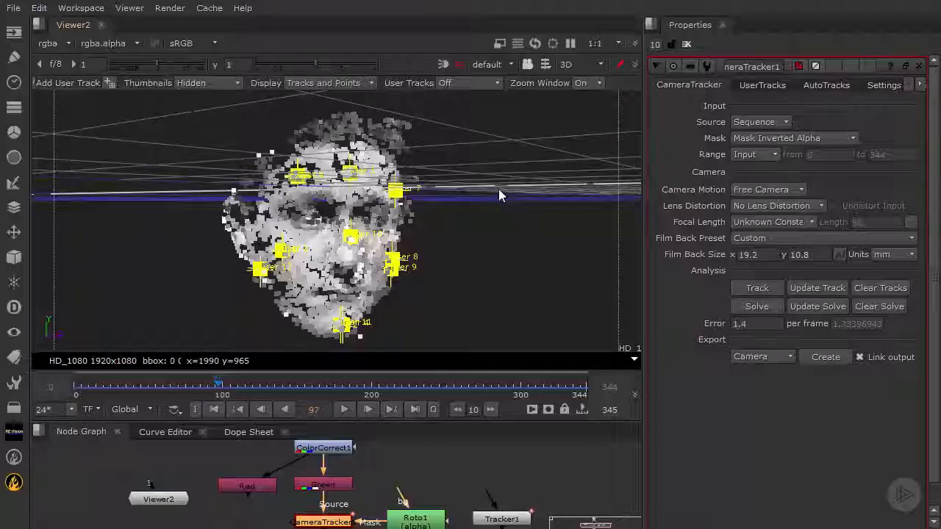
Step: Give the CameraTracker1 properties more width and show its scene transform settings
left_click_drag(498, 189, 427, 247, "ctrl")
scroll(507, 250, "down", 6)
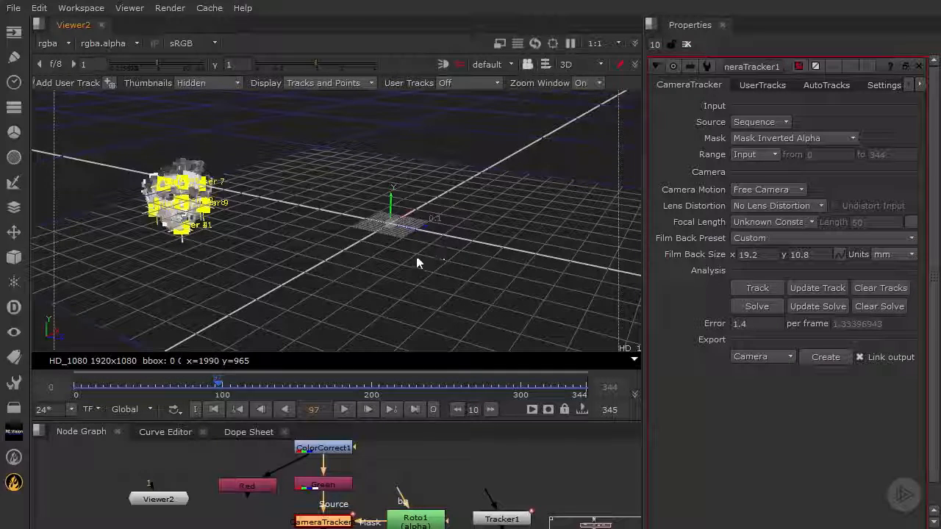
left_click_drag(417, 262, 544, 244, "ctrl")
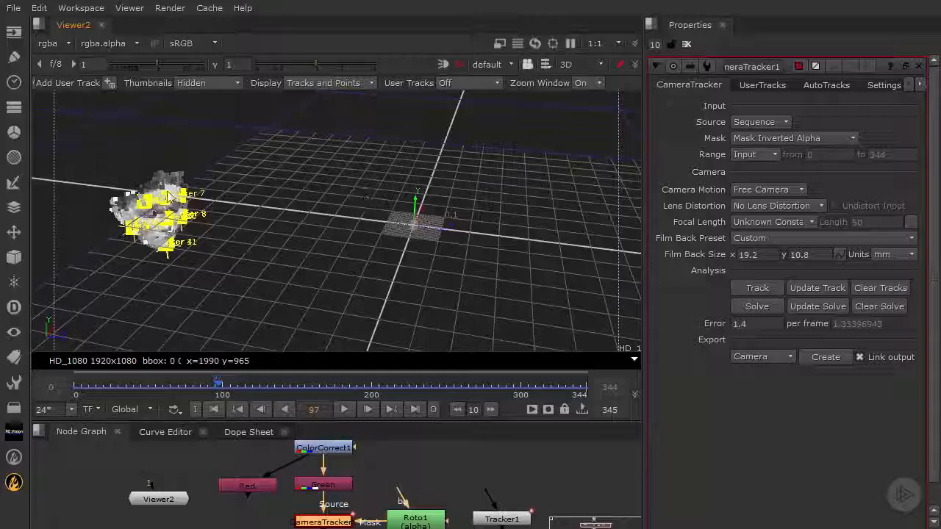
left_click_drag(435, 214, 451, 241, "ctrl")
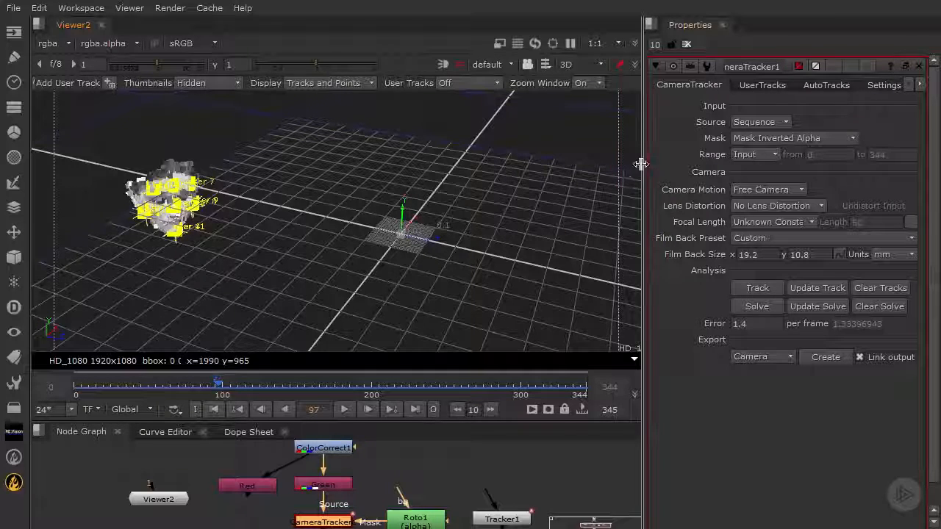
left_click_drag(642, 162, 573, 161)
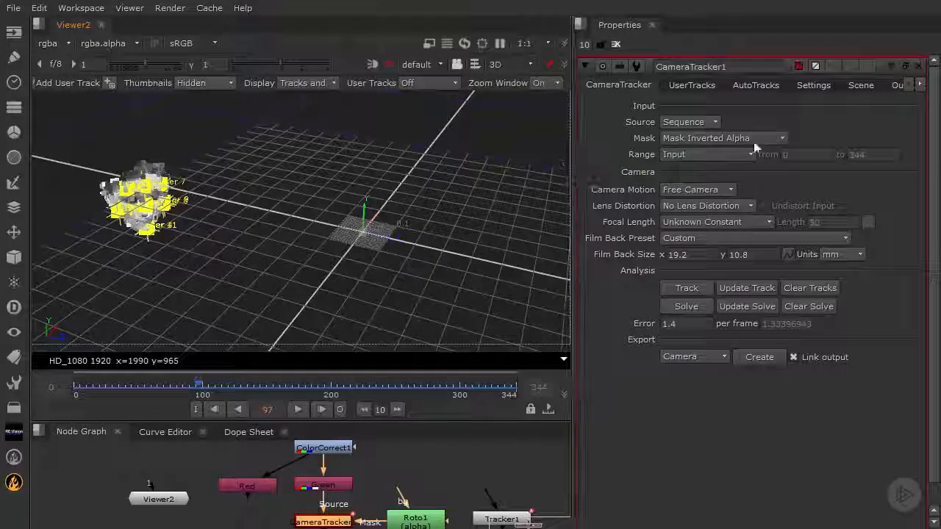
left_click(859, 83)
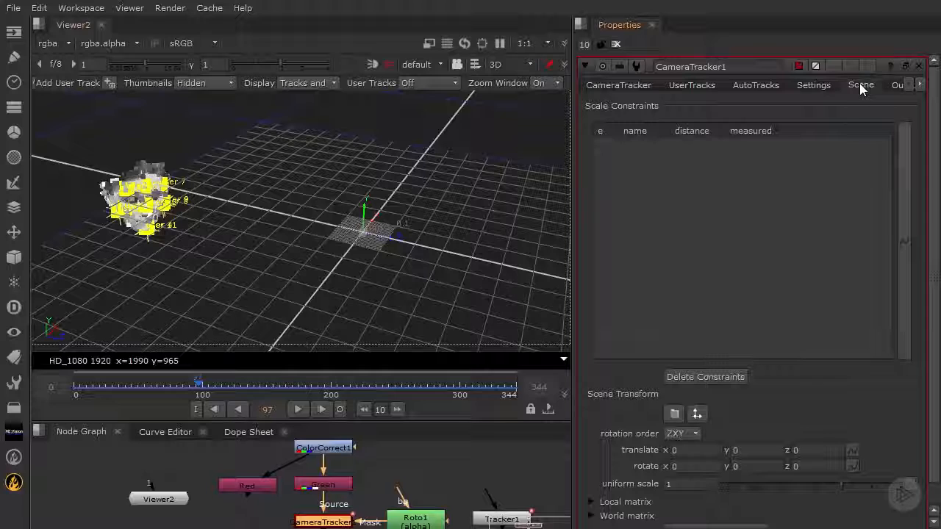
left_click(679, 466)
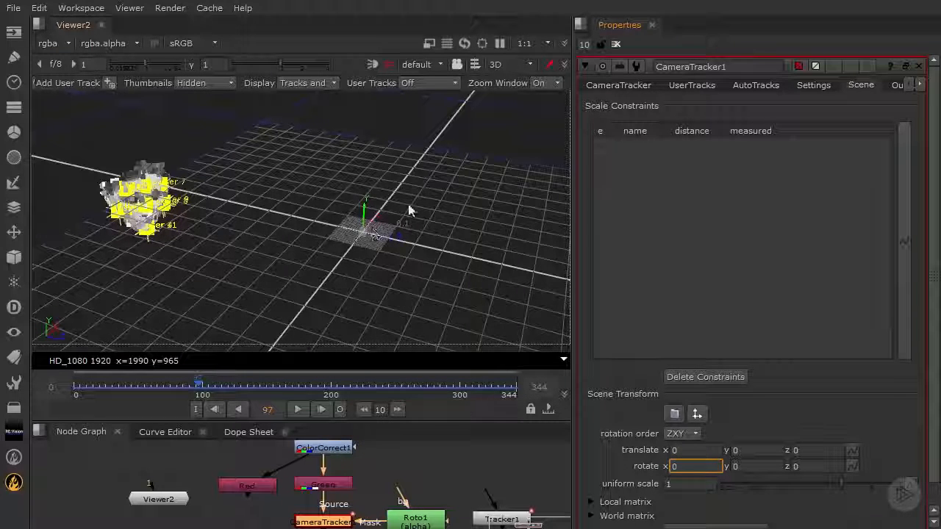
Step: In the 2D view, select one of the lowest track points at the chin on frame 97
left_click(519, 63)
left_click(517, 74)
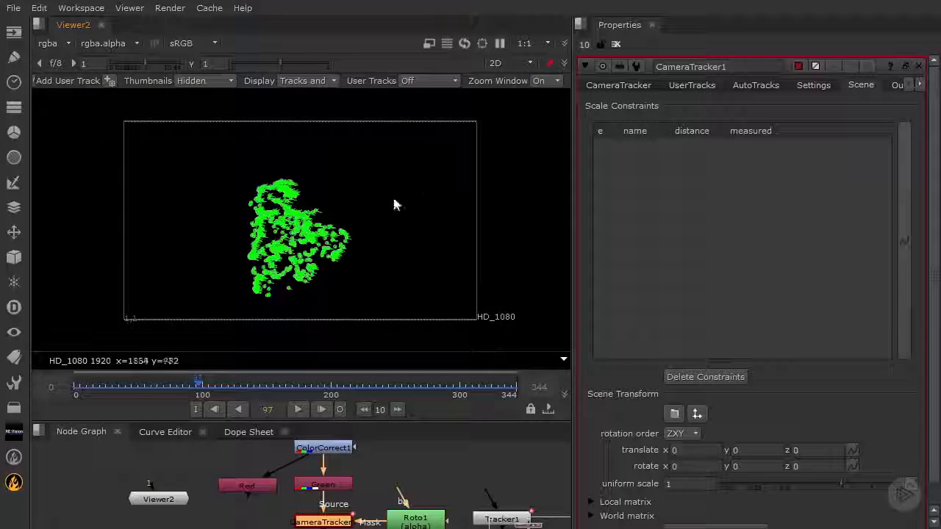
scroll(299, 280, "up", 8)
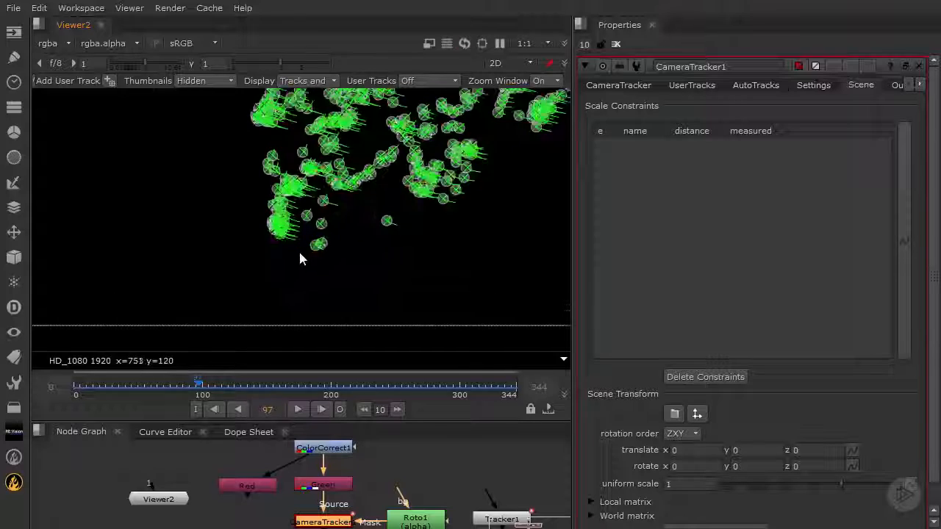
left_click(324, 243)
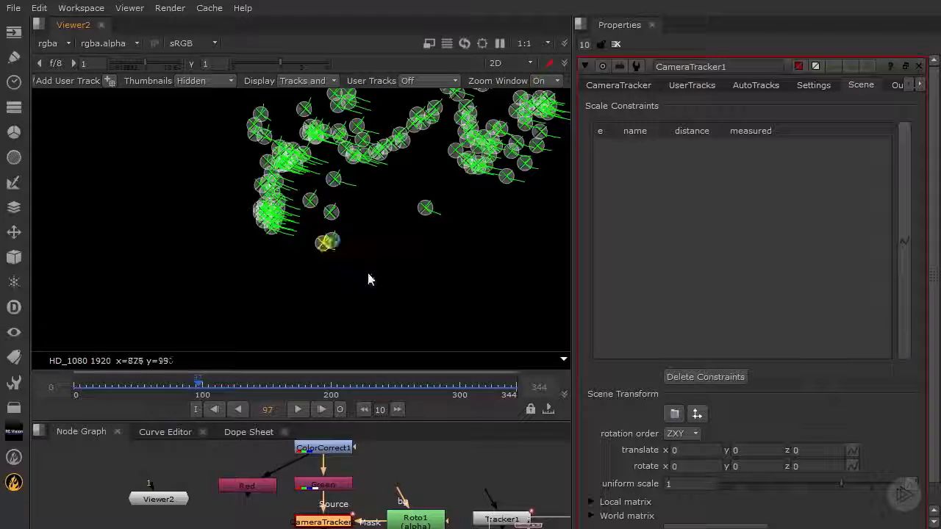
Step: Check in the 3D view where the selected chin point sits in the head's point cloud and relative to the grid
left_click(519, 63)
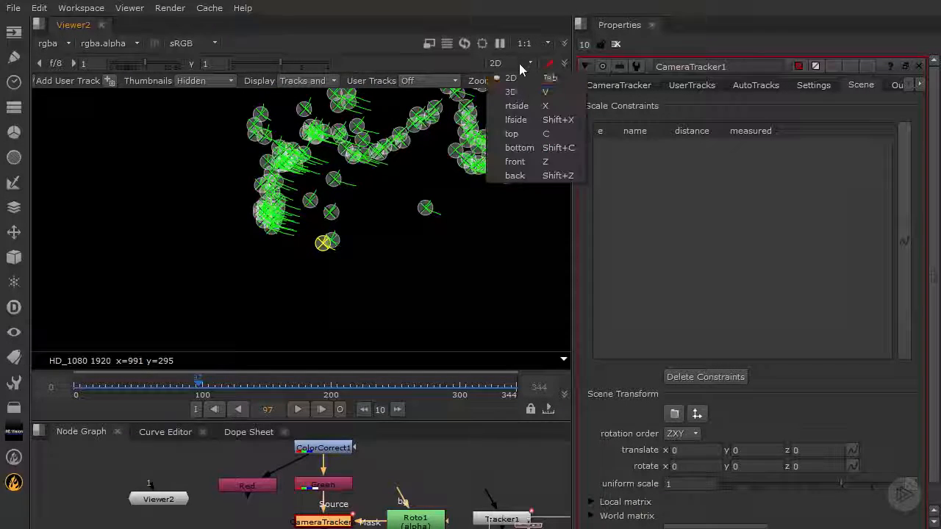
left_click(514, 92)
left_click_drag(155, 236, 146, 189, "ctrl")
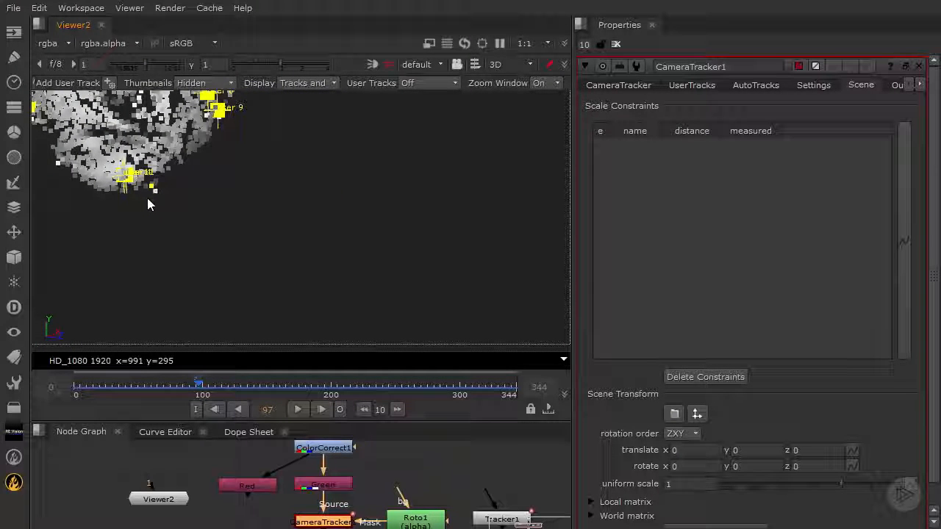
left_click_drag(328, 197, 254, 248, "ctrl")
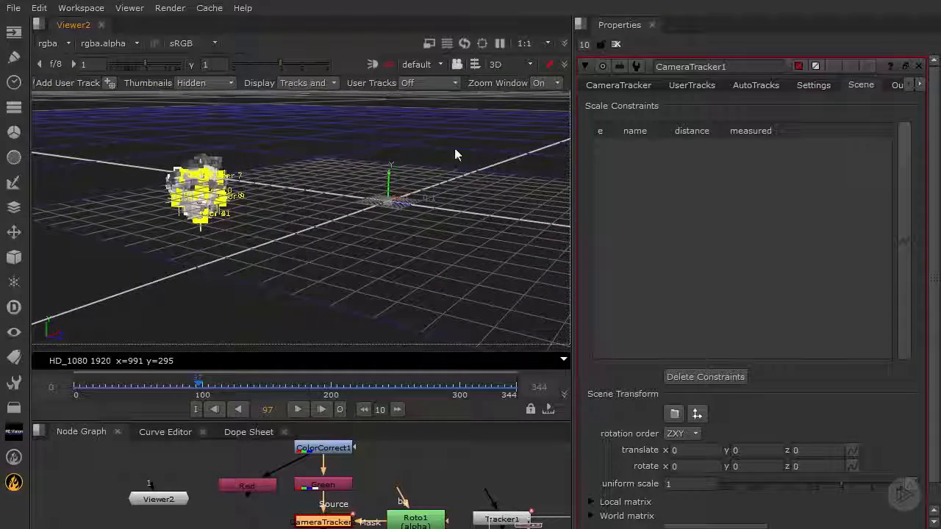
Step: Set the selected chin track point as the ground plane origin from the 2D view
left_click(529, 65)
left_click(507, 78)
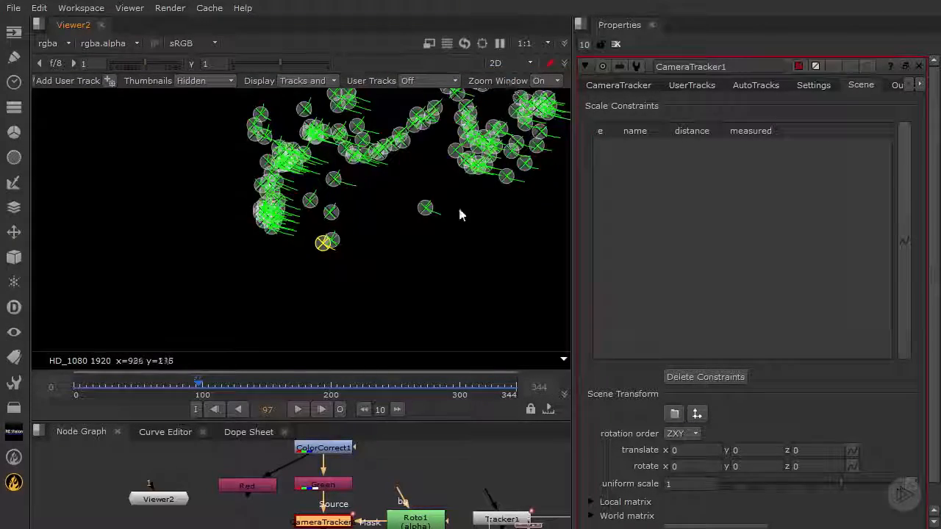
right_click(322, 247)
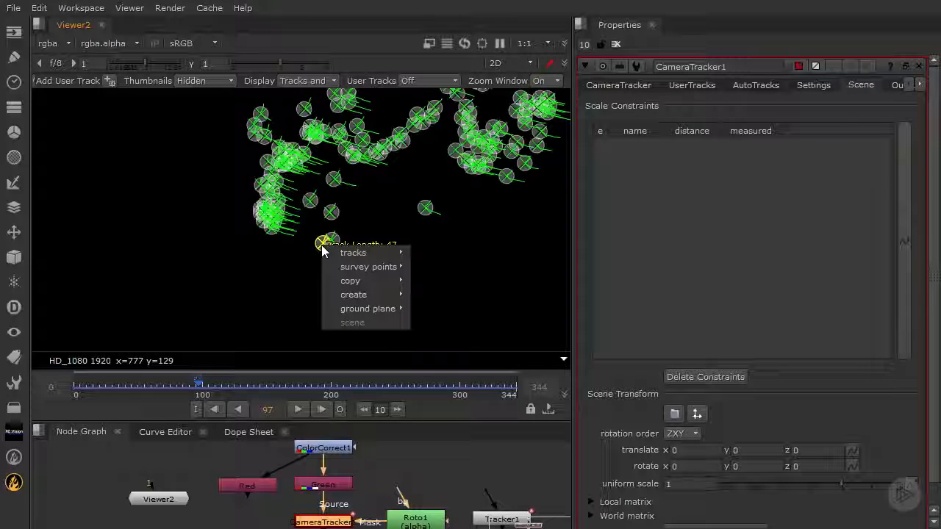
mouse_move(370, 308)
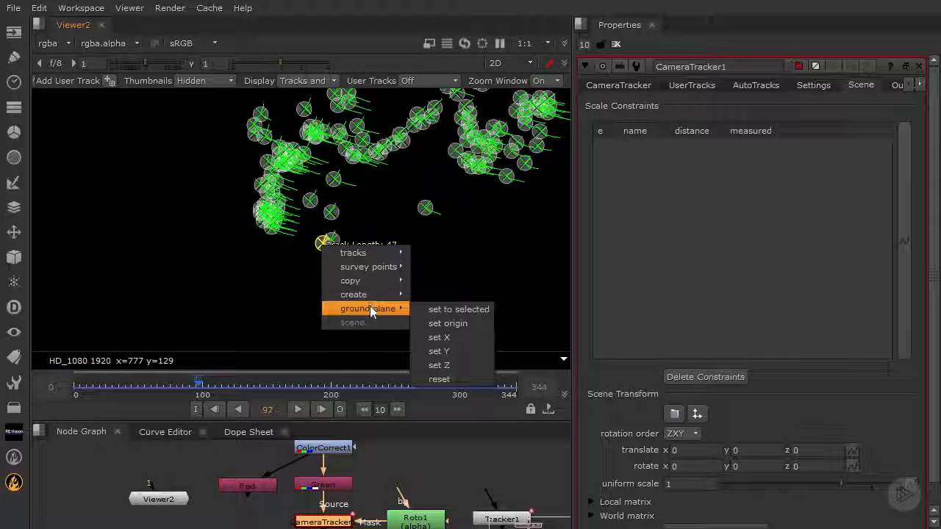
left_click(462, 324)
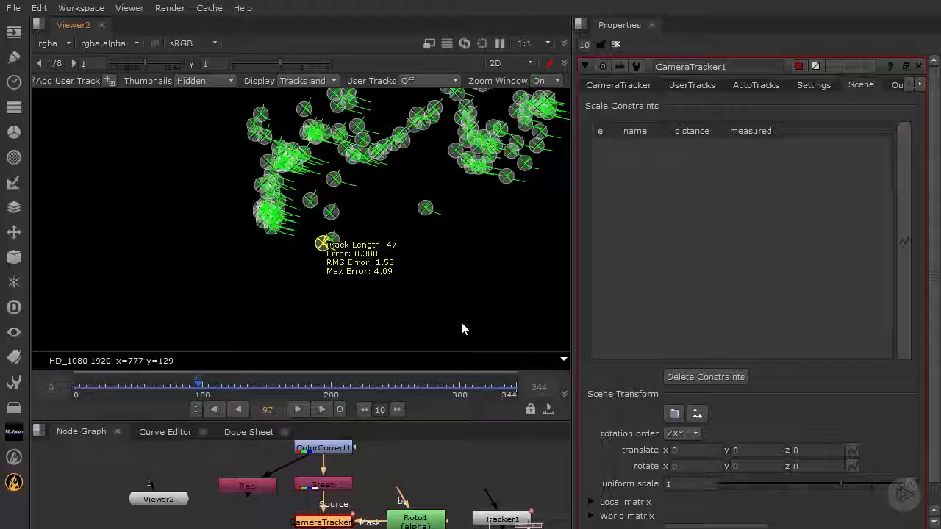
Step: Show the relocated head point cloud in the 3D view and make the viewer taller
left_click(518, 63)
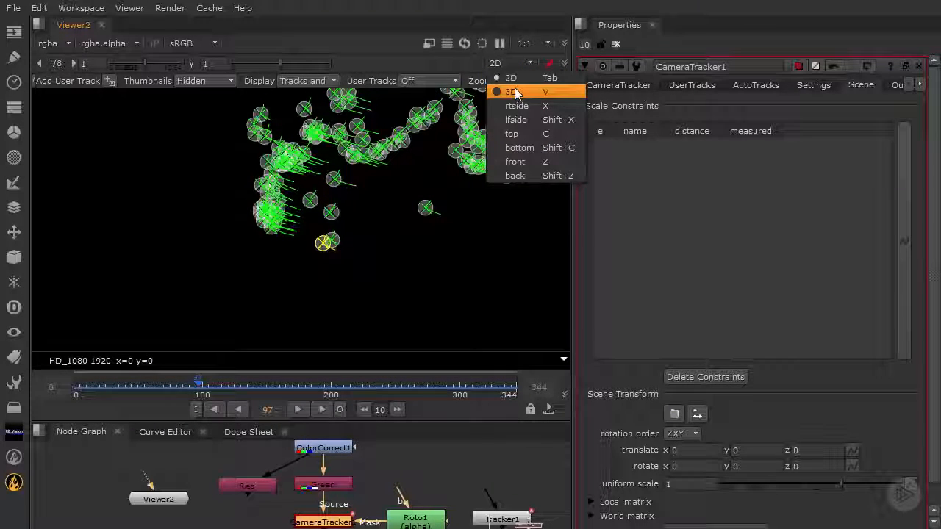
left_click(516, 93)
left_click_drag(397, 212, 426, 287, "ctrl")
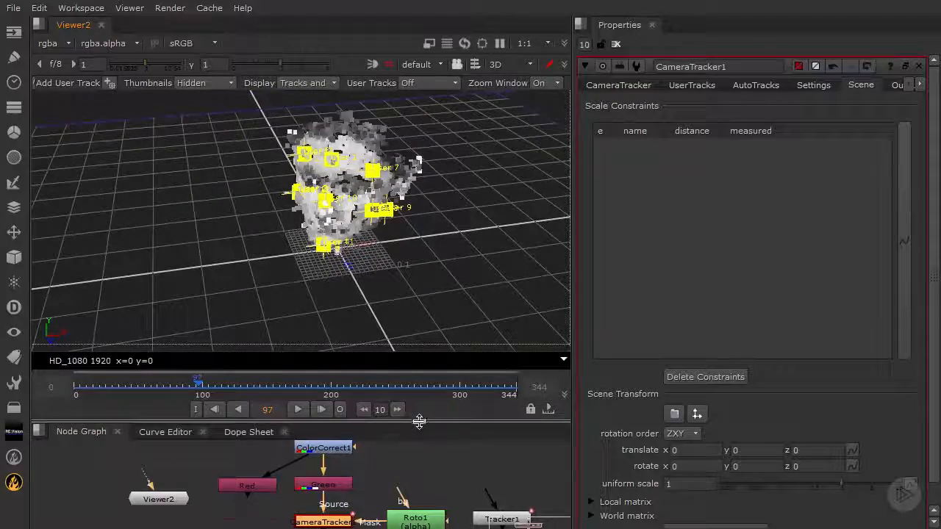
left_click_drag(419, 420, 419, 470)
left_click_drag(403, 339, 374, 296, "ctrl")
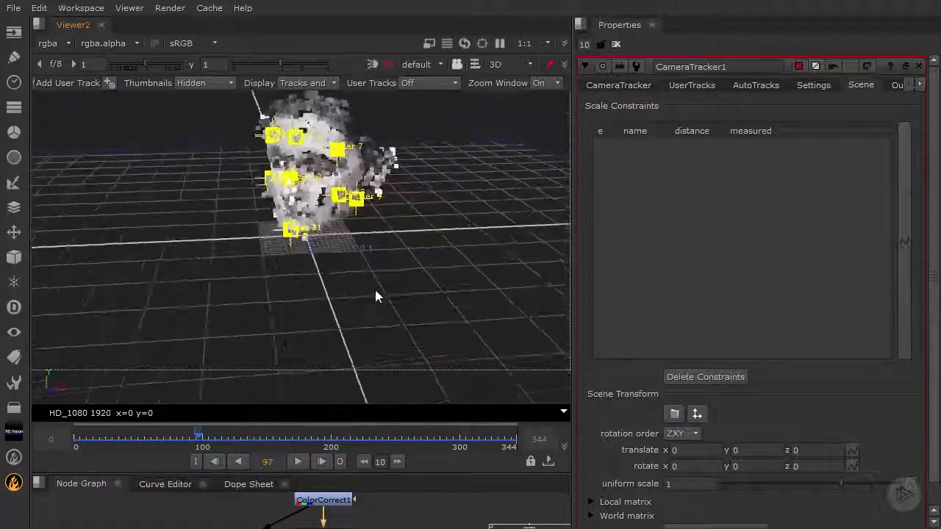
Step: Deselect the chin track in 2D, return to 3D and move the point cloud to a Z translate of 0.019
left_click(507, 65)
left_click(507, 76)
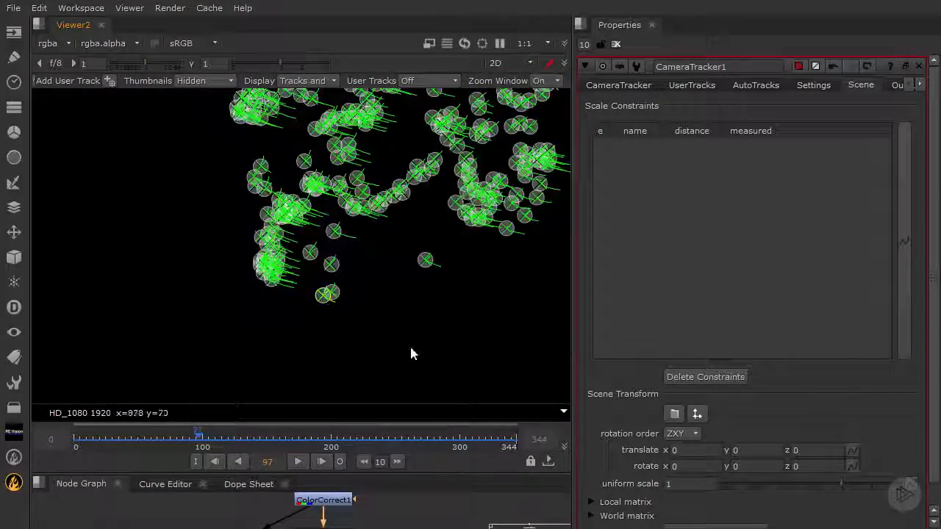
left_click(525, 64)
left_click(520, 89)
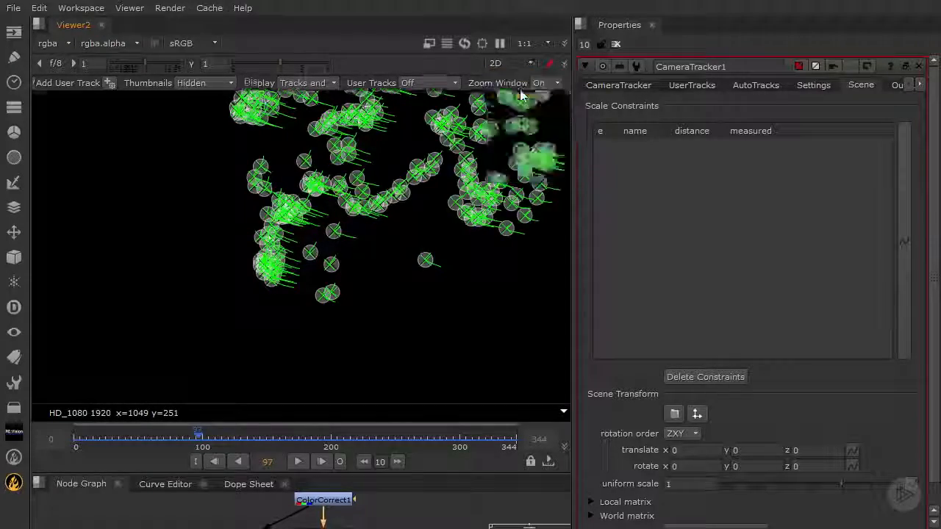
left_click_drag(380, 280, 216, 284, "ctrl")
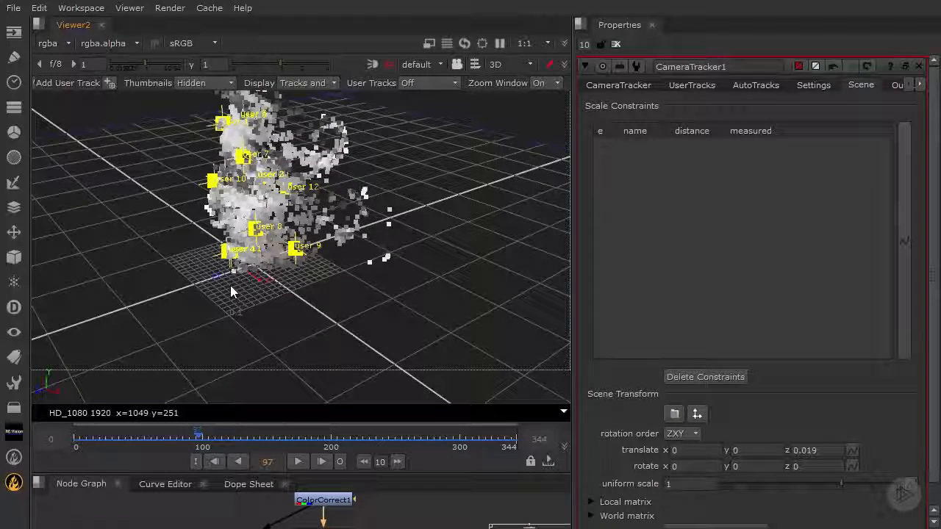
Step: Rotate the head point cloud to about 31.85 degrees around Y, facing along the grid
left_click_drag(239, 282, 380, 300, "ctrl")
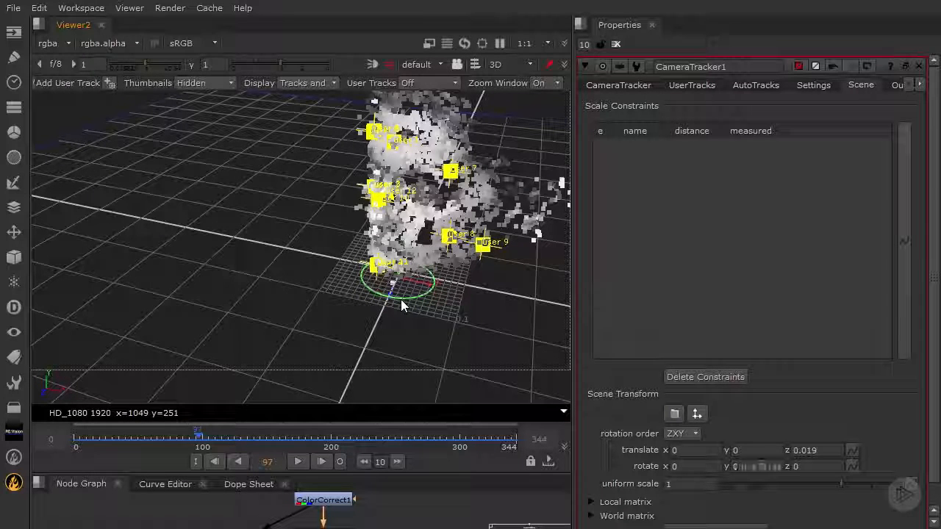
left_click_drag(400, 299, 473, 293, "ctrl")
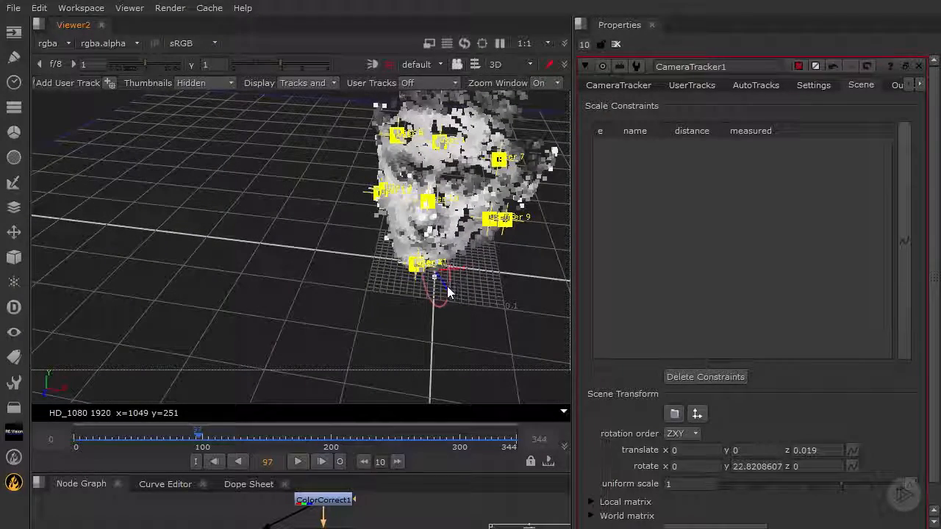
left_click_drag(415, 285, 410, 316, "ctrl")
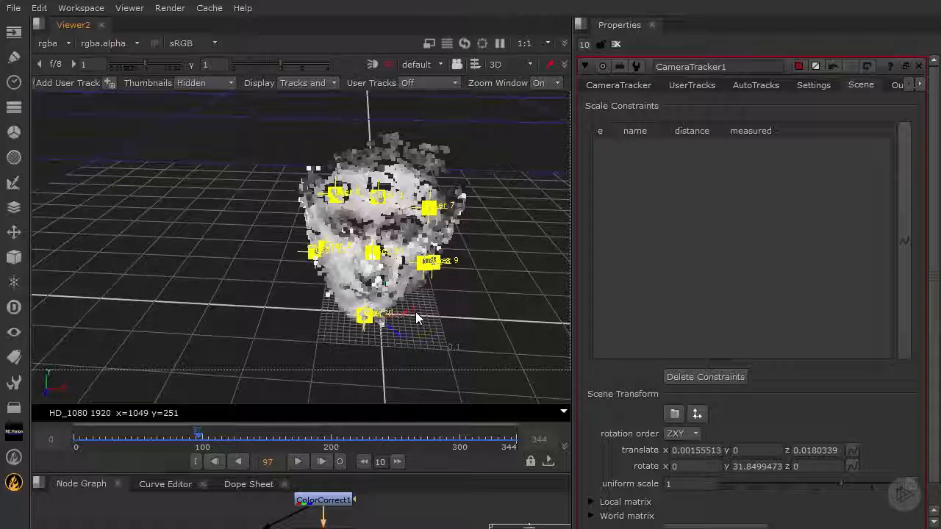
Step: Tilt the head to about 3.94 degrees around Z and shift it to about X 0.021, Y 0.0008, Z 0.006
left_click_drag(405, 324, 438, 273, "ctrl")
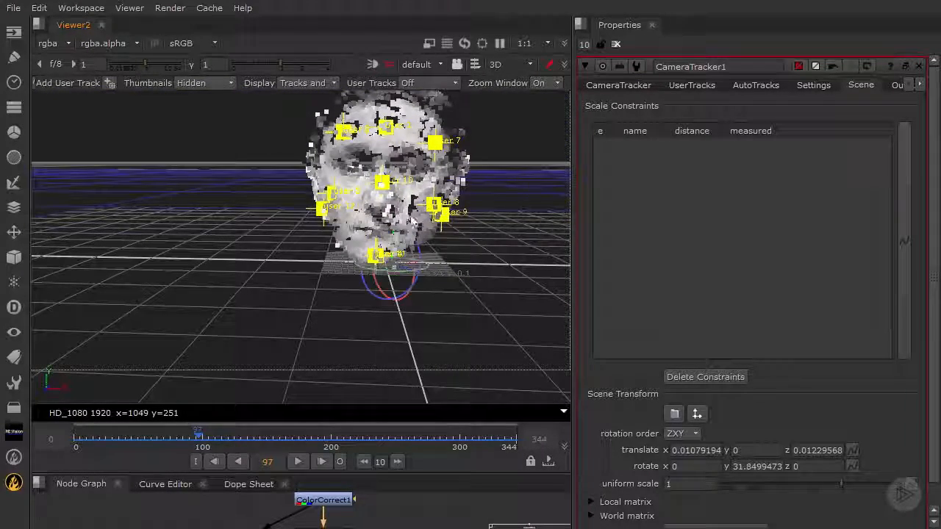
left_click_drag(443, 237, 424, 324, "ctrl")
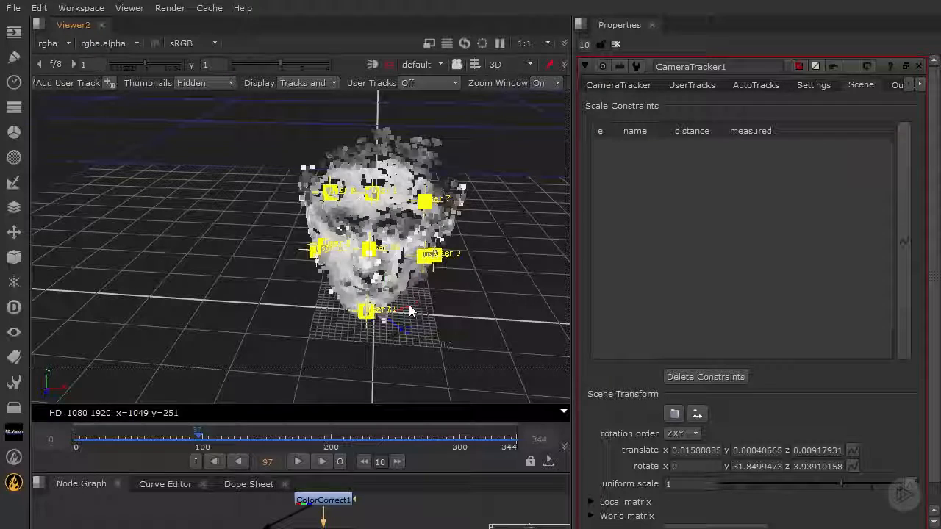
left_click_drag(409, 311, 450, 270)
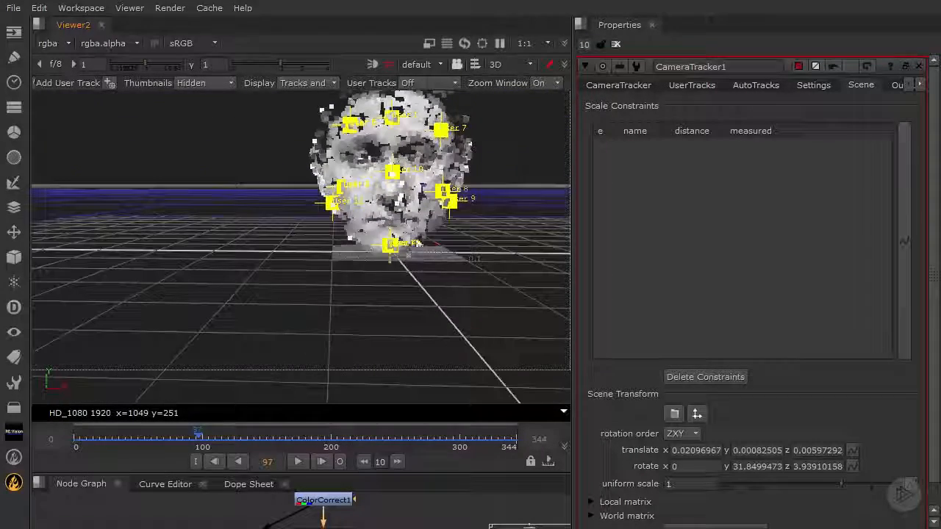
Step: Raise the head to about 0.0232 in Y and adjust its position to about X 0.0204, Z 0.0079
left_click_drag(417, 243, 390, 289, "ctrl")
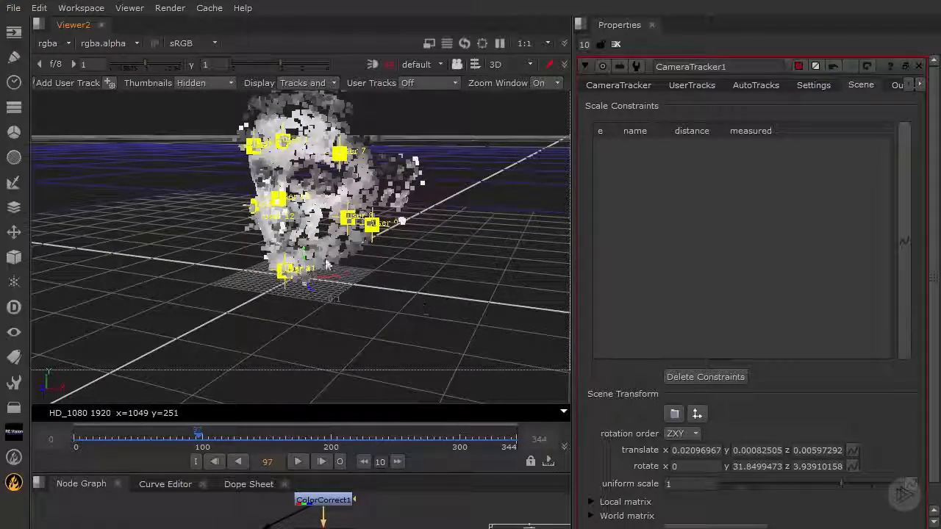
left_click_drag(326, 264, 393, 295, "ctrl")
scroll(397, 297, "up", 5)
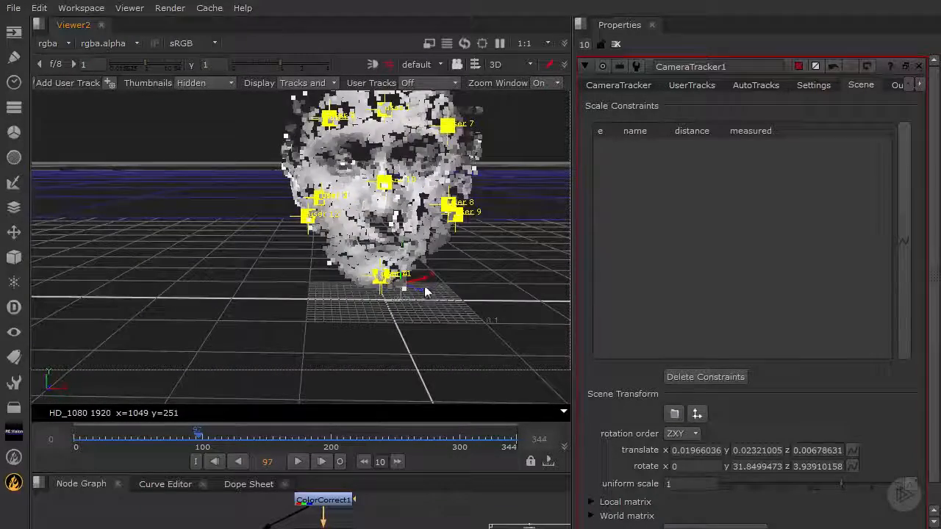
left_click_drag(424, 285, 400, 372, "ctrl")
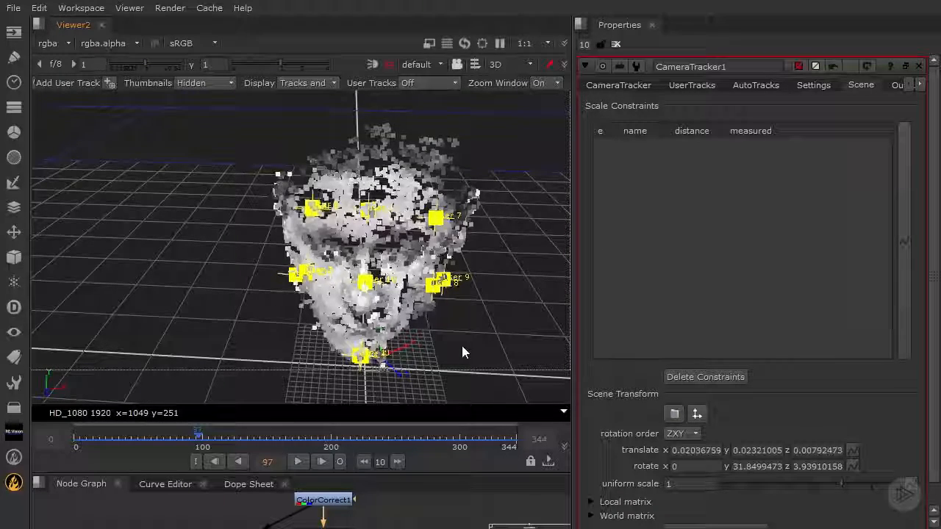
Step: Examine the head's alignment with the grid from the front, from the side and from farther away
left_click_drag(470, 333, 471, 271, "ctrl")
scroll(470, 274, "down", 3)
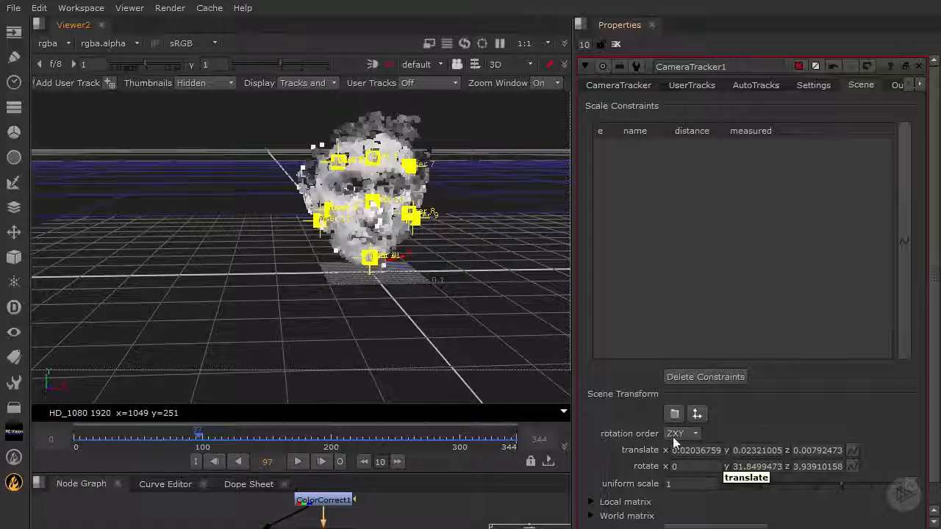
left_click_drag(431, 246, 184, 186, "ctrl")
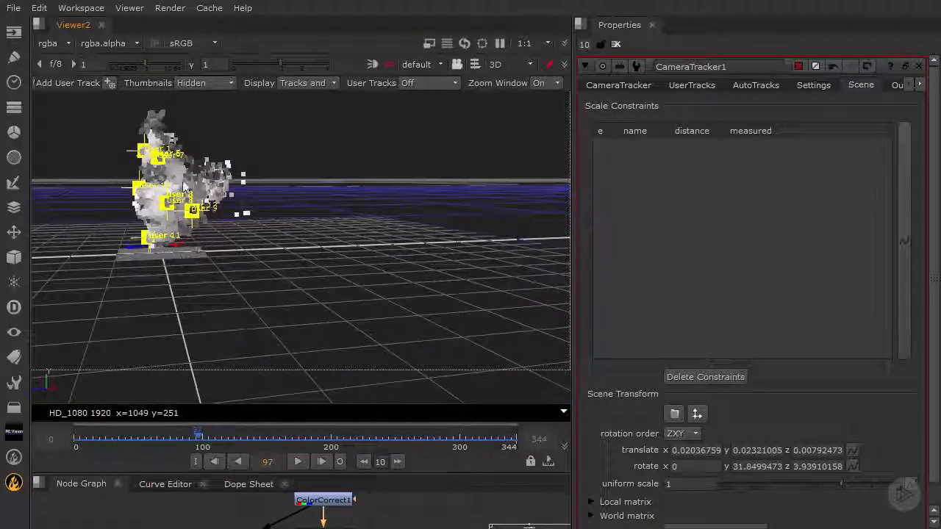
left_click_drag(288, 212, 475, 213, "ctrl")
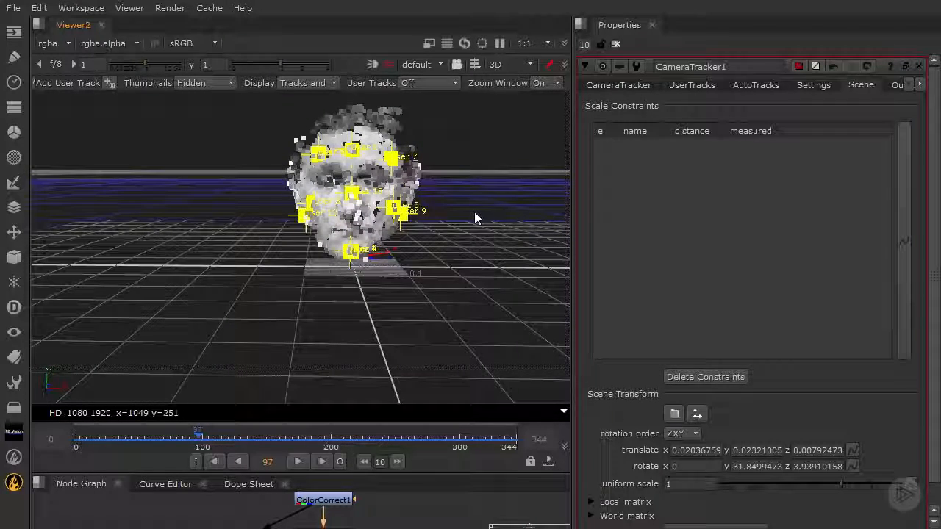
scroll(427, 193, "down", 3)
middle_click_drag(391, 219, 237, 275)
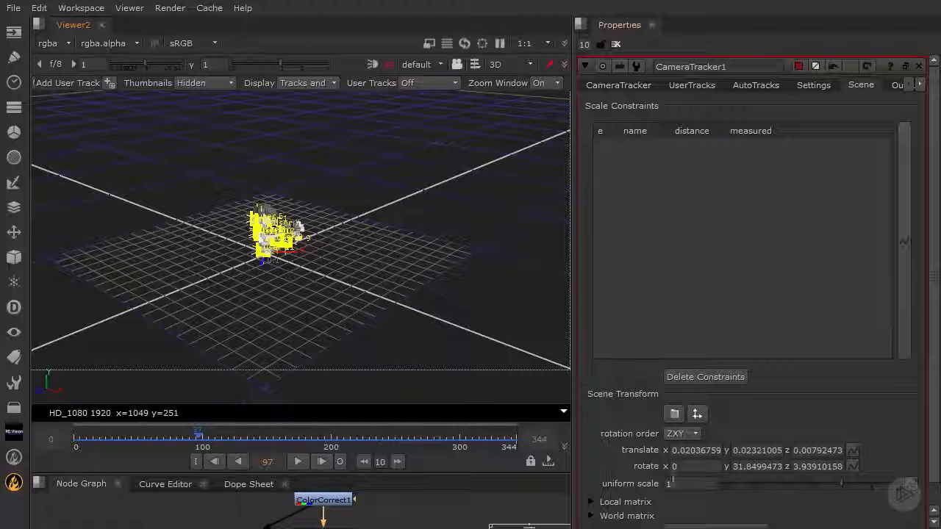
Step: Enlarge the head point cloud by setting the scene transform's uniform scale to 10
left_click(688, 484)
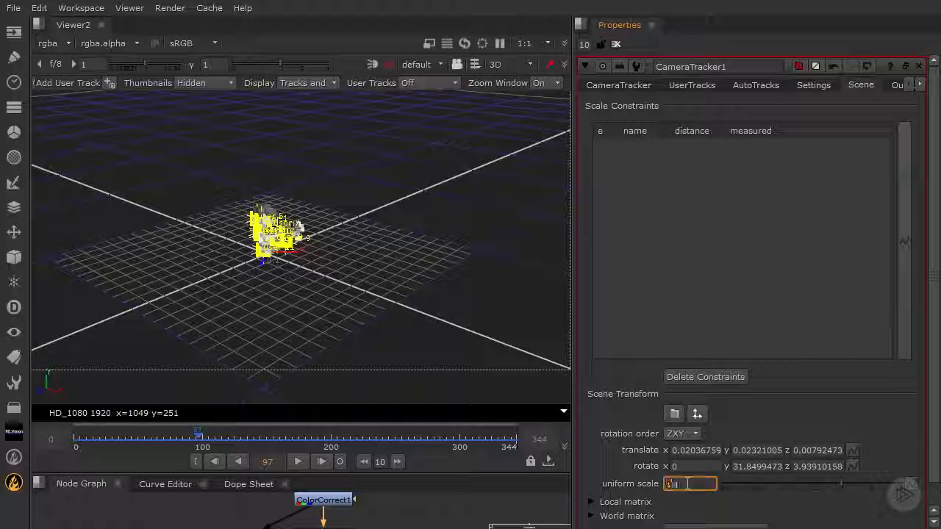
key("Return")
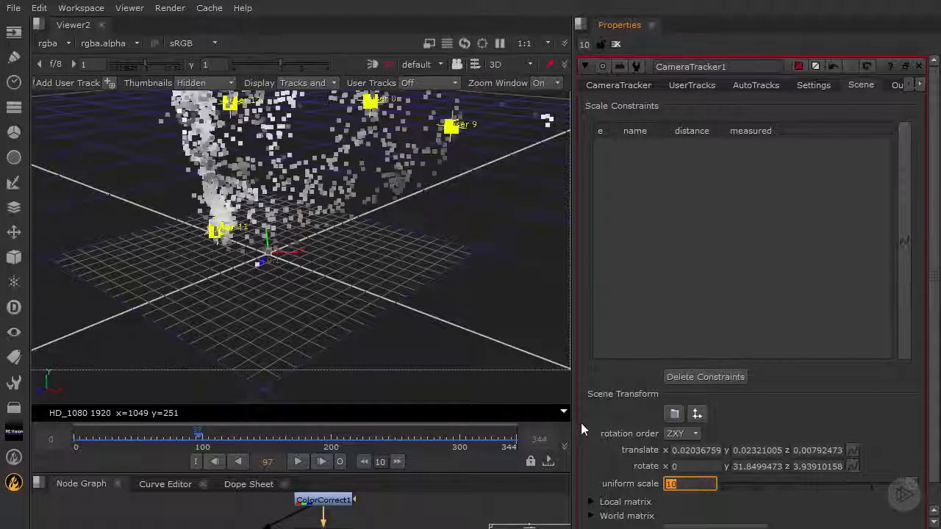
scroll(331, 221, "down", 5)
left_click_drag(316, 212, 488, 149, "ctrl")
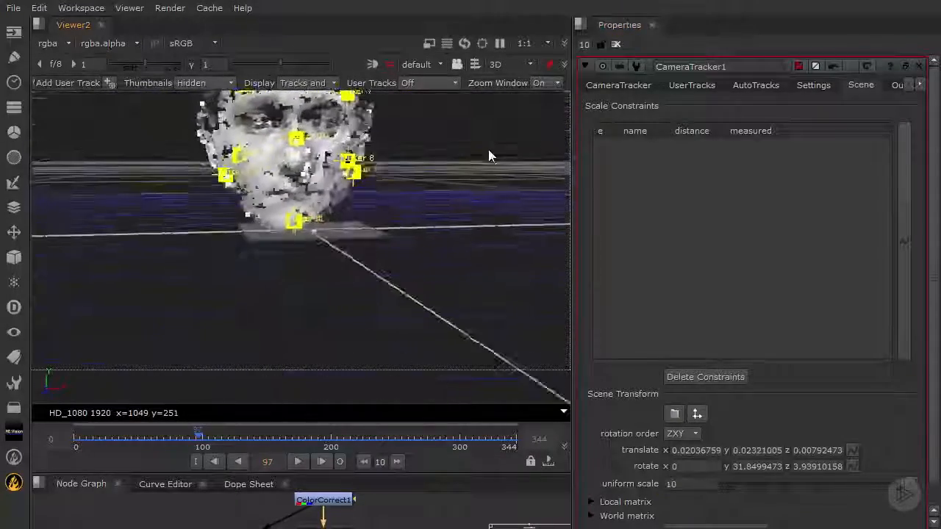
left_click_drag(374, 229, 337, 211, "ctrl")
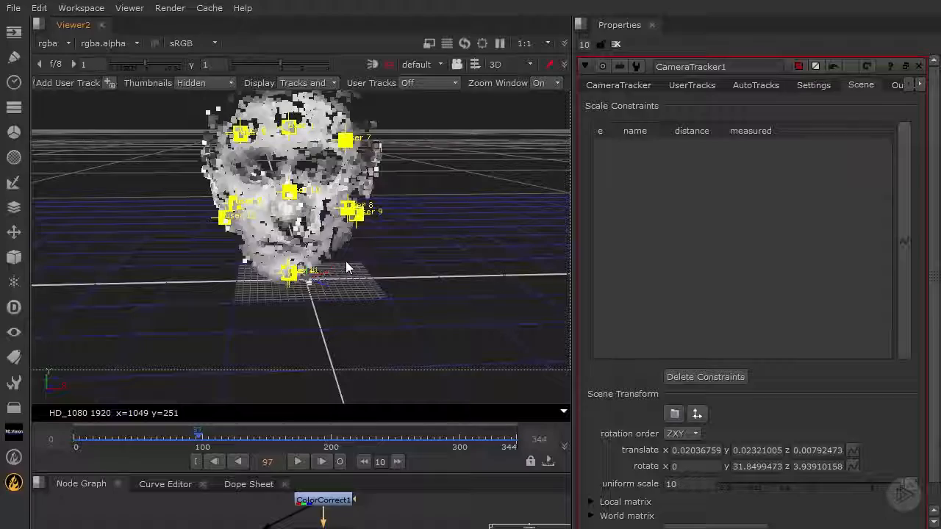
left_click_drag(414, 271, 378, 285, "ctrl")
scroll(373, 305, "up", 4)
Step: Select the lowest chin track in the 2D view, set it as the ground plane's origin, and check the head in 3D
left_click(513, 65)
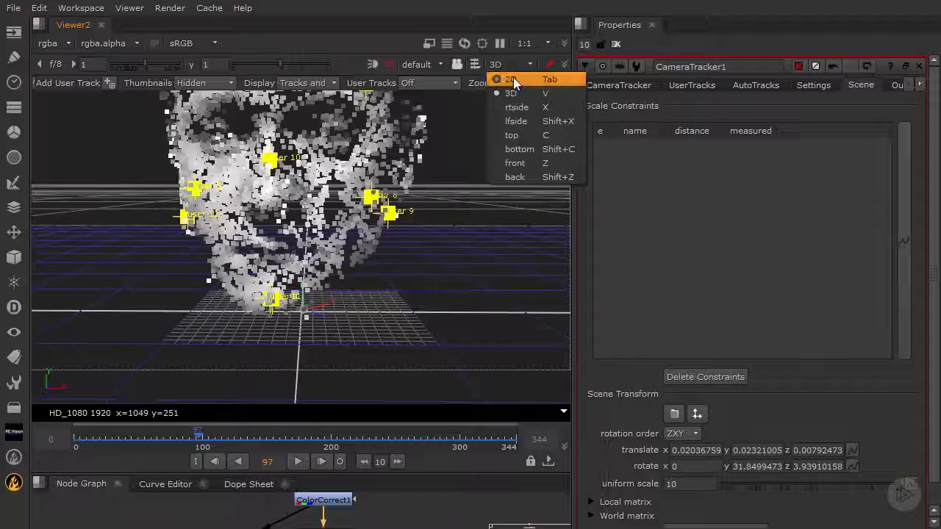
left_click(513, 79)
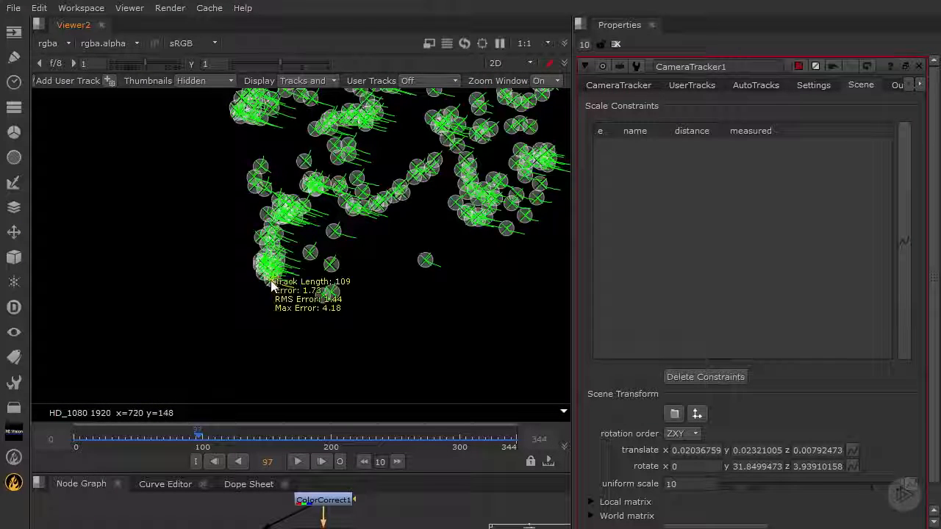
left_click(514, 63)
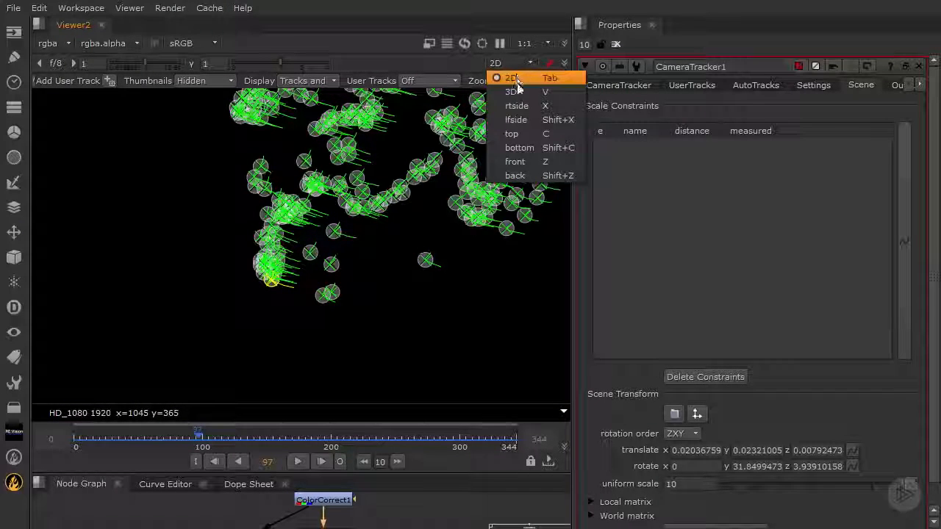
left_click(519, 94)
mouse_move(366, 299)
left_mouse_down("ctrl")
mouse_move(408, 269)
mouse_move(405, 208)
mouse_move(366, 299)
left_mouse_up("ctrl")
left_click(515, 64)
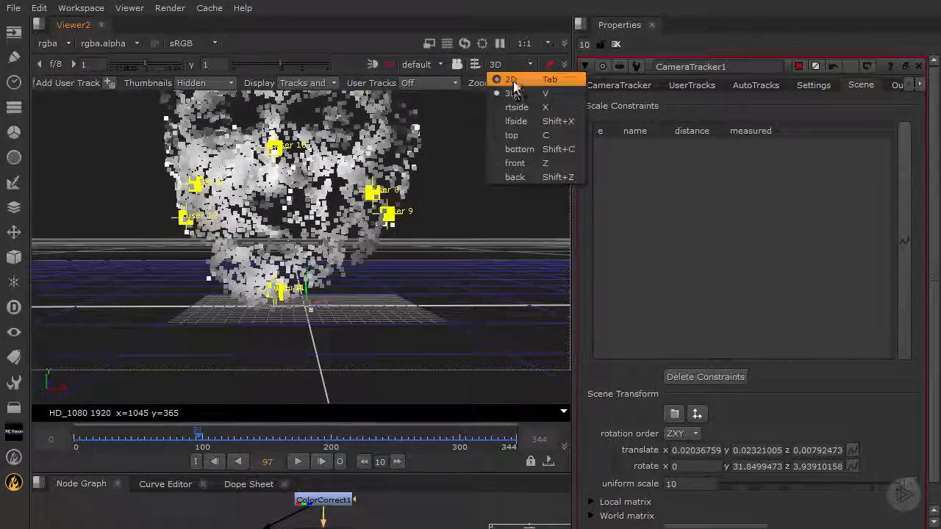
left_click(514, 81)
right_click(272, 288)
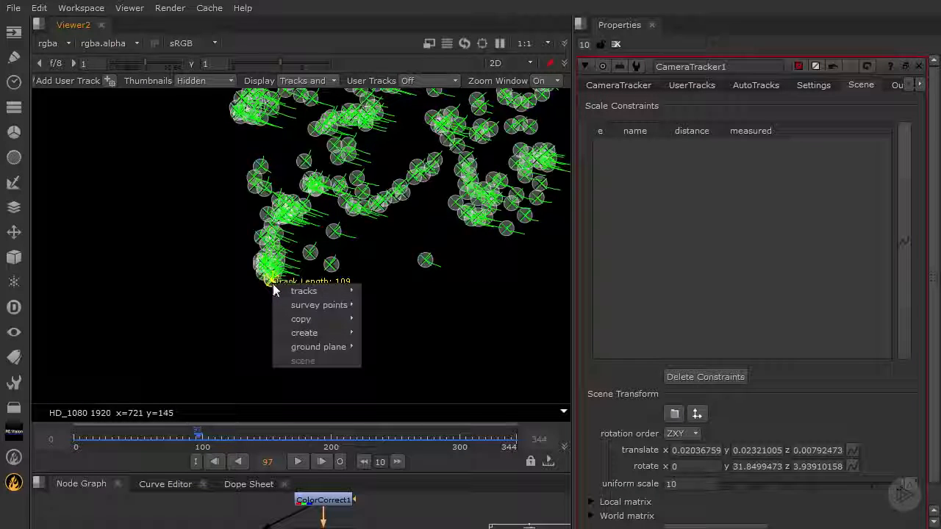
mouse_move(367, 346)
left_click(384, 361)
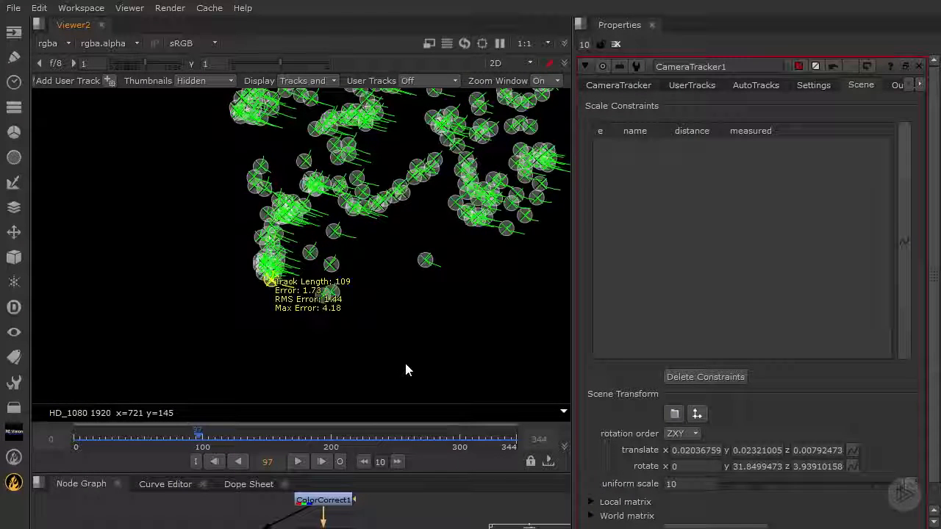
left_click(528, 63)
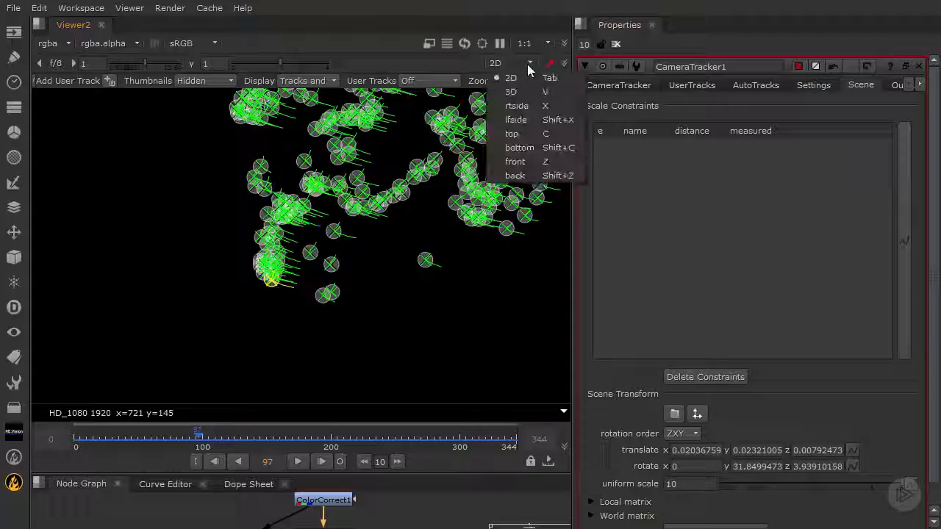
left_click(523, 93)
mouse_move(377, 277)
left_mouse_down("ctrl")
mouse_move(363, 301)
mouse_move(408, 295)
mouse_move(387, 305)
mouse_move(399, 294)
mouse_move(388, 290)
mouse_move(393, 280)
left_mouse_up("ctrl")
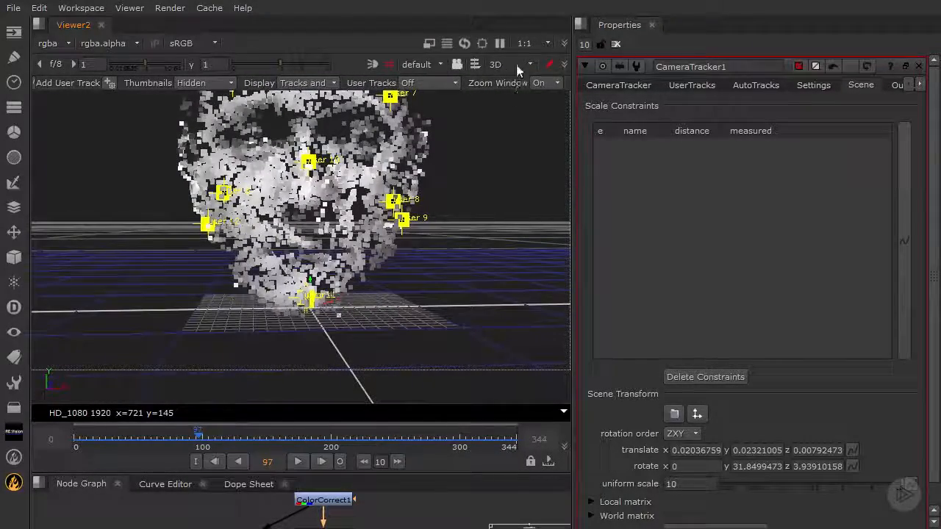
Step: Deselect the chin track and raise the head in the 3D view to about X 0.0088, Y 0.2211, Z 0.0151, resting the chin on the grid
left_click(514, 64)
left_click(509, 82)
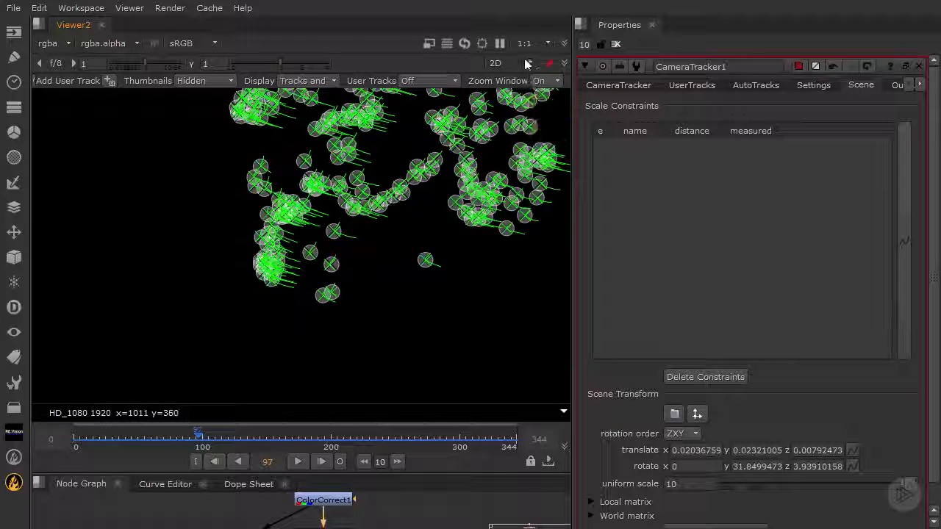
left_click(518, 64)
left_click(524, 93)
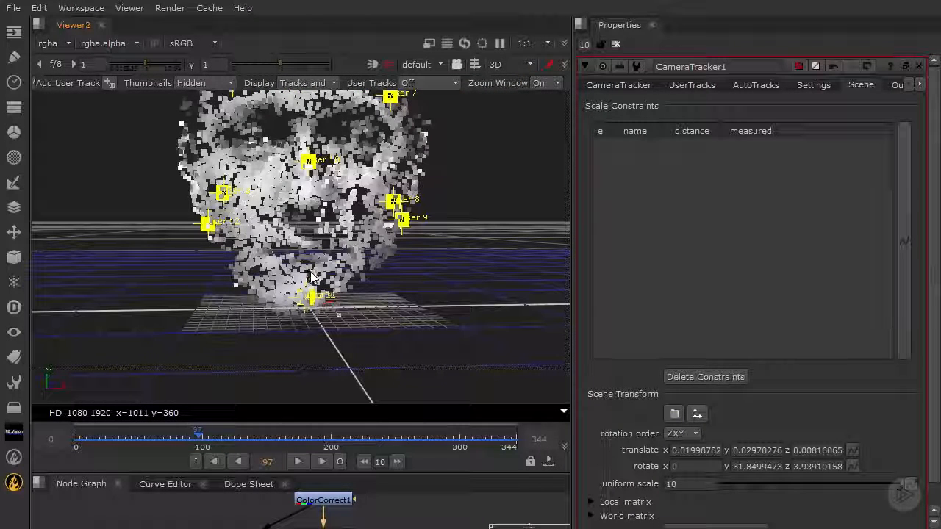
left_click_drag(311, 285, 311, 270)
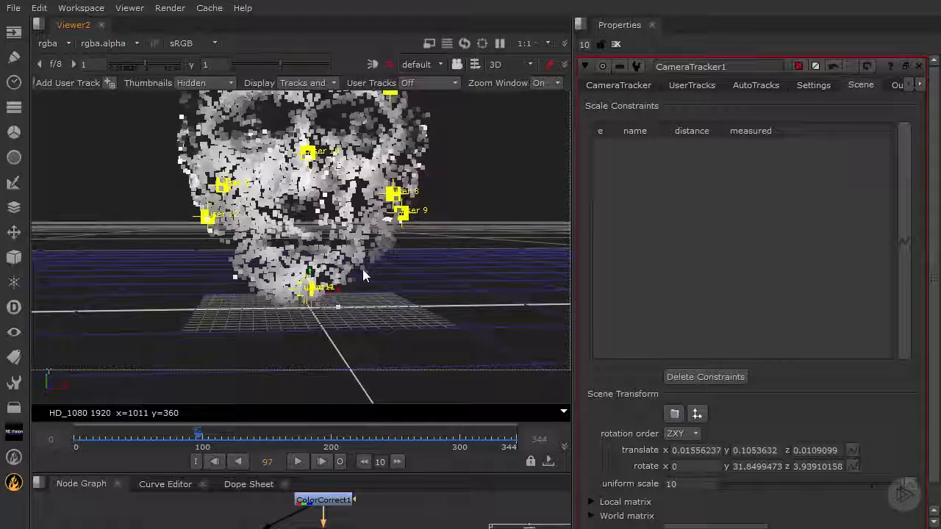
left_click_drag(393, 269, 180, 258, "ctrl")
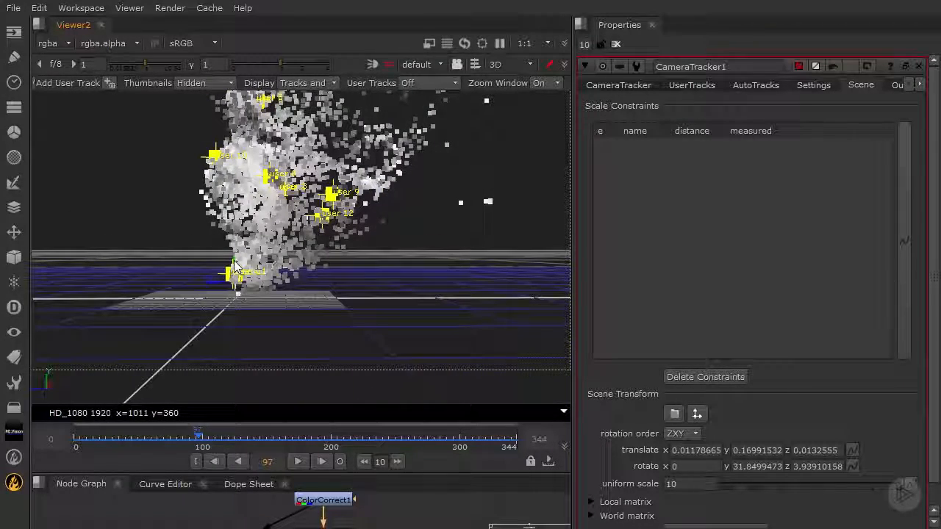
left_click_drag(285, 284, 367, 296)
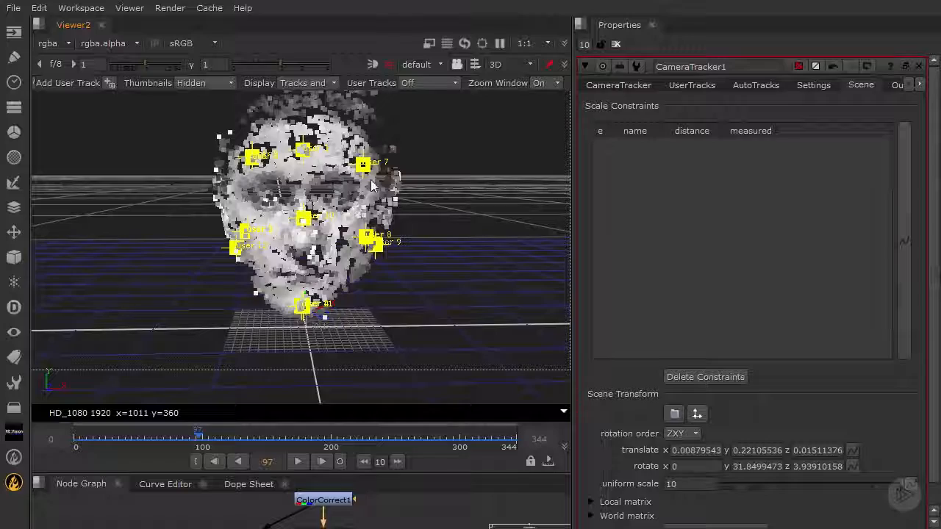
Step: Examine how the raised, scaled head sits on the grid from the front and from the sides
scroll(375, 238, "down", 3)
left_click_drag(374, 238, 452, 245, "ctrl")
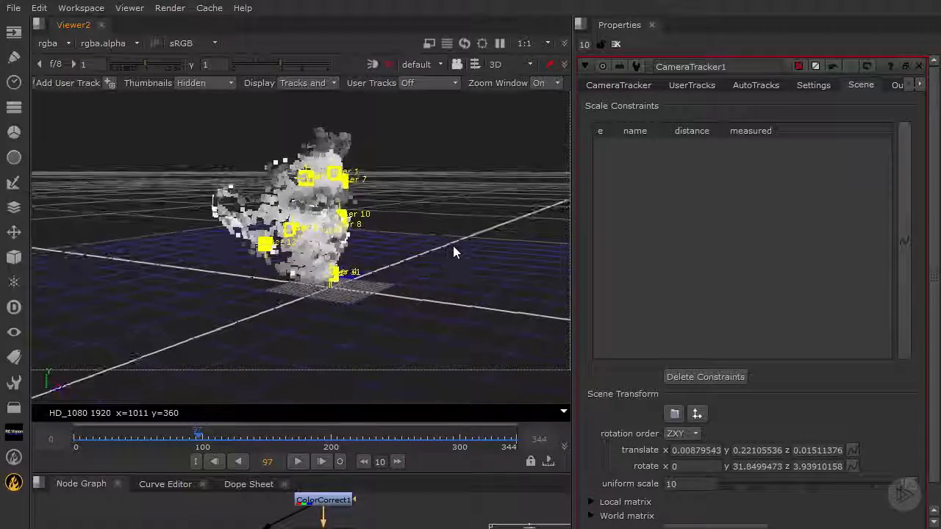
left_click_drag(325, 249, 111, 271, "ctrl")
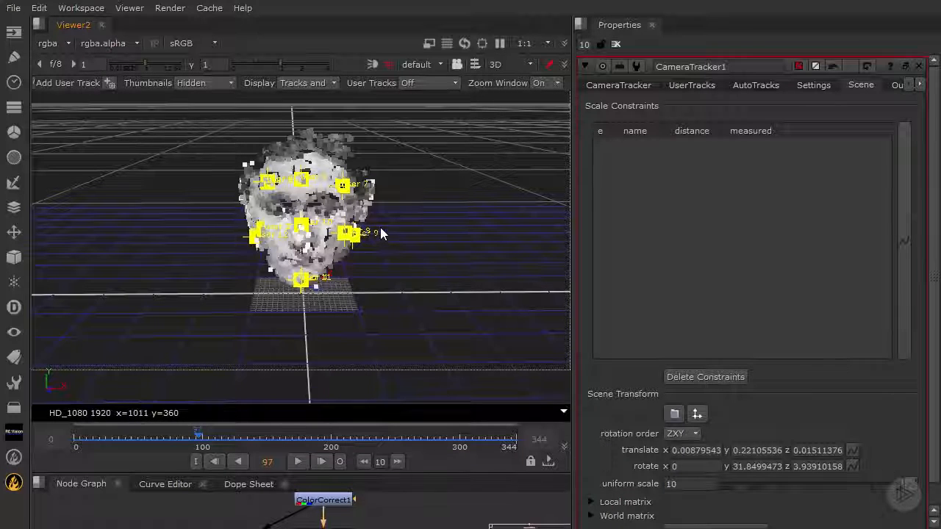
left_click_drag(381, 234, 344, 211, "ctrl")
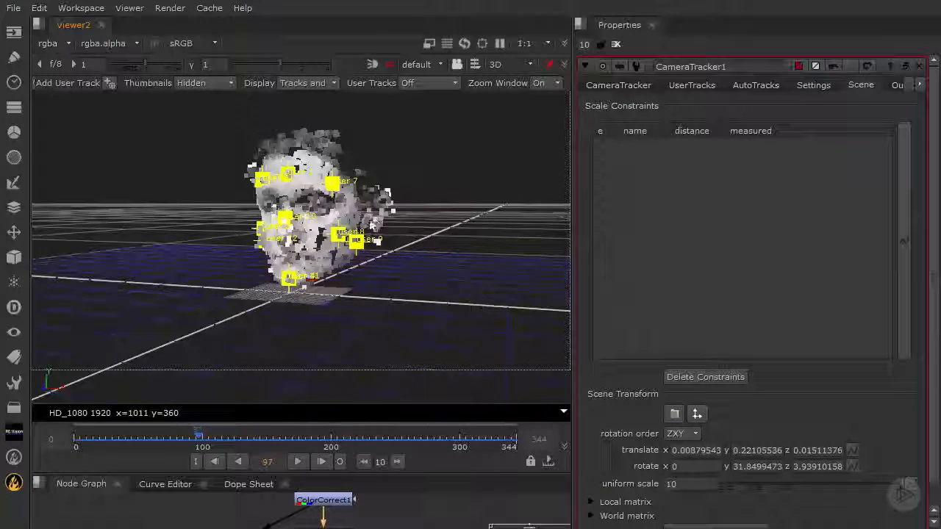
mouse_move(368, 222)
left_mouse_down("ctrl")
mouse_move(810, 230)
mouse_move(357, 229)
mouse_move(367, 228)
left_mouse_up("ctrl")
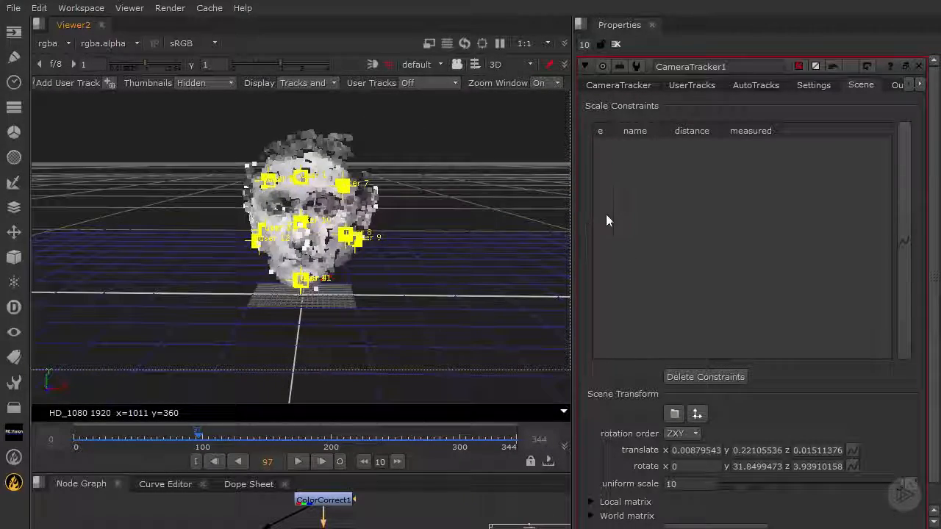